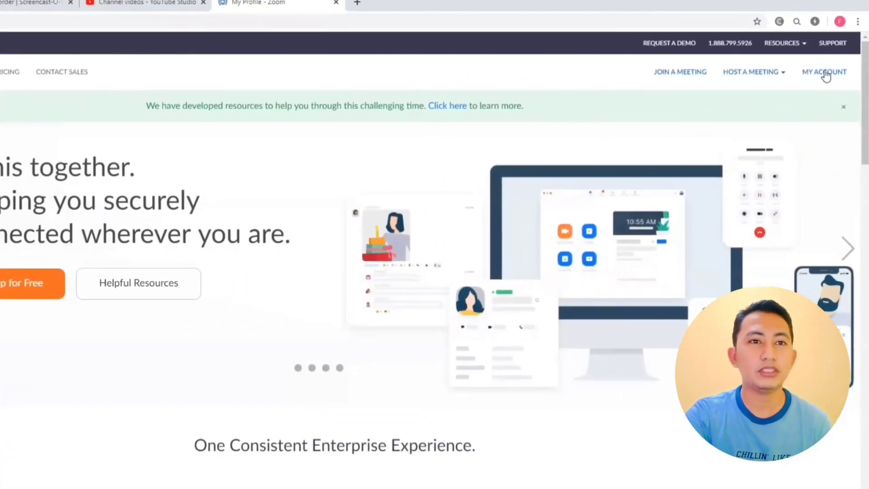
# - Open the account from the Zoom homepage and bring up the form for scheduling a new meeting
pyautogui.click(788, 80)
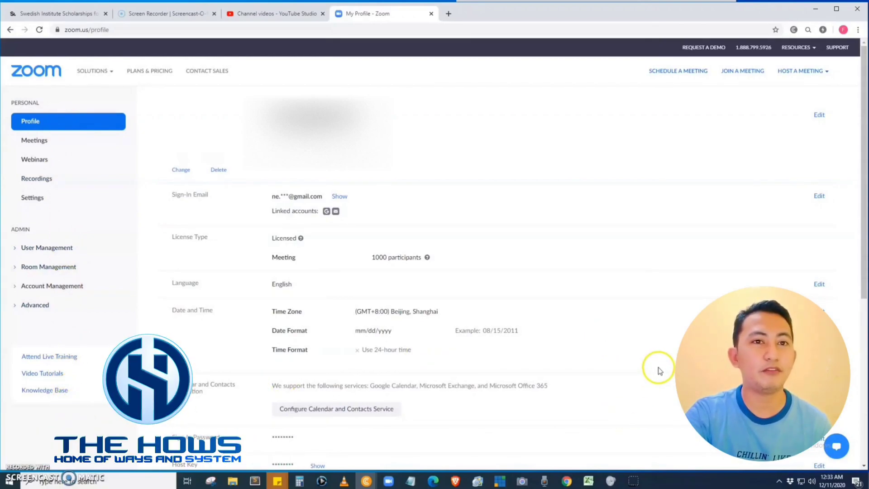
pyautogui.click(668, 76)
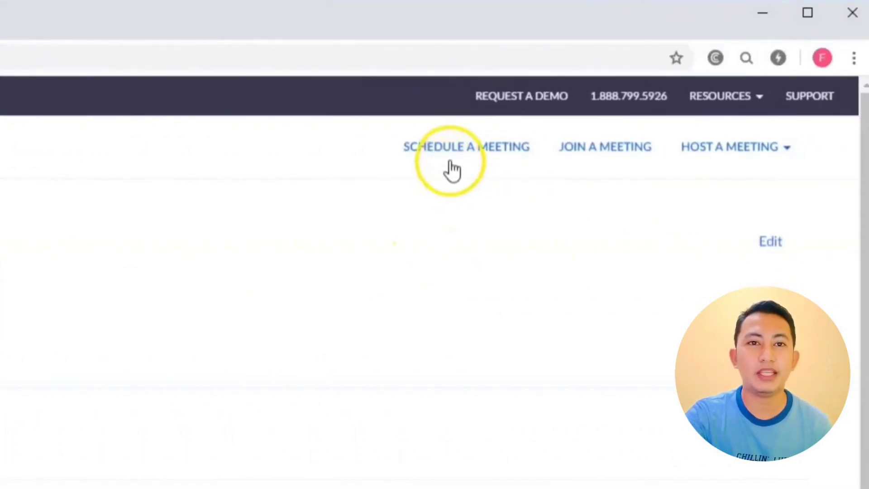
pyautogui.click(444, 149)
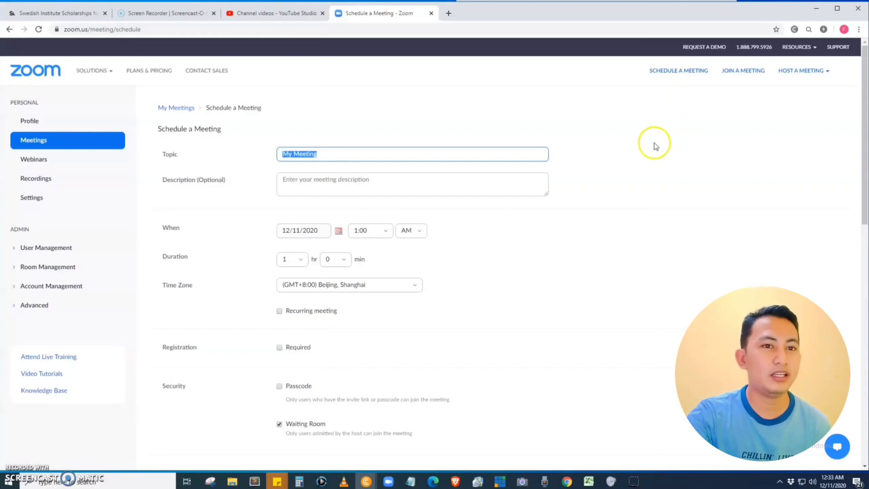
pyautogui.scroll(-9, 653, 143)
pyautogui.scroll(-1, 660, 162)
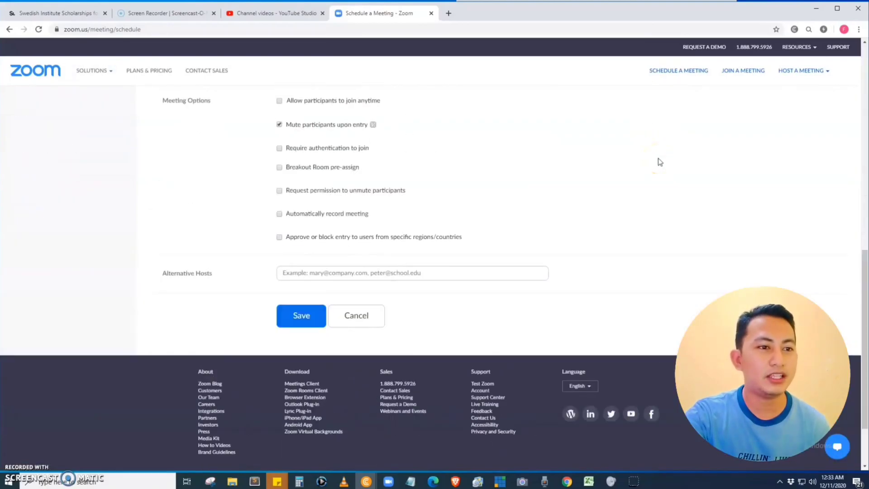
pyautogui.scroll(10, 660, 162)
pyautogui.scroll(1, 660, 163)
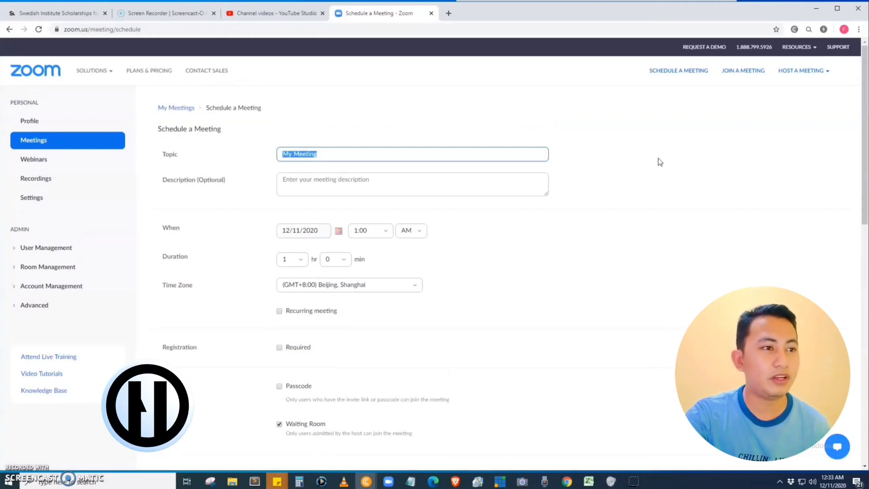
# - Keep the topic "My Meeting" and enter the description "Trial setup a schedule meeting"
pyautogui.click(385, 155)
pyautogui.moveTo(336, 151); pyautogui.dragTo(281, 154)
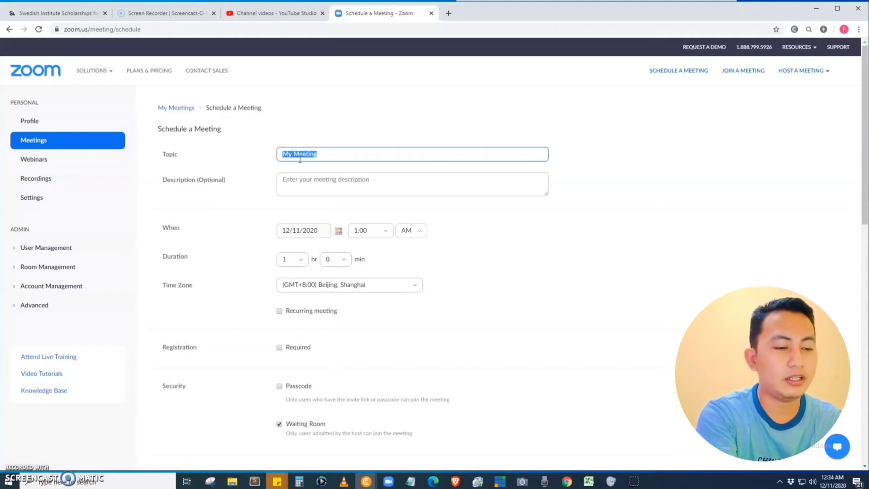
pyautogui.click(330, 149)
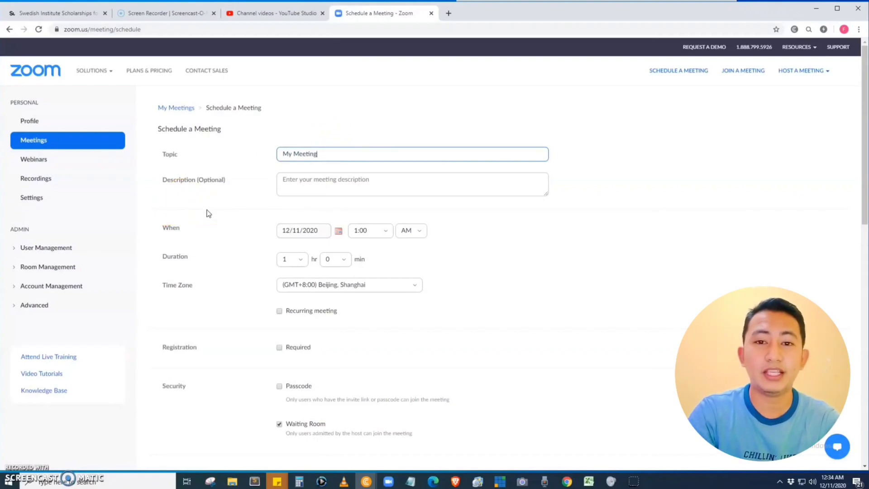
pyautogui.click(300, 188)
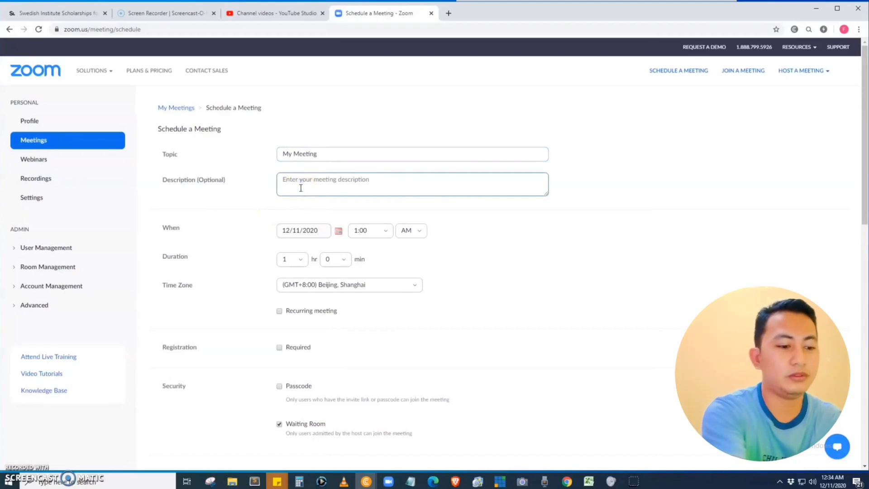
pyautogui.write('Trial setup a schedule meeting')
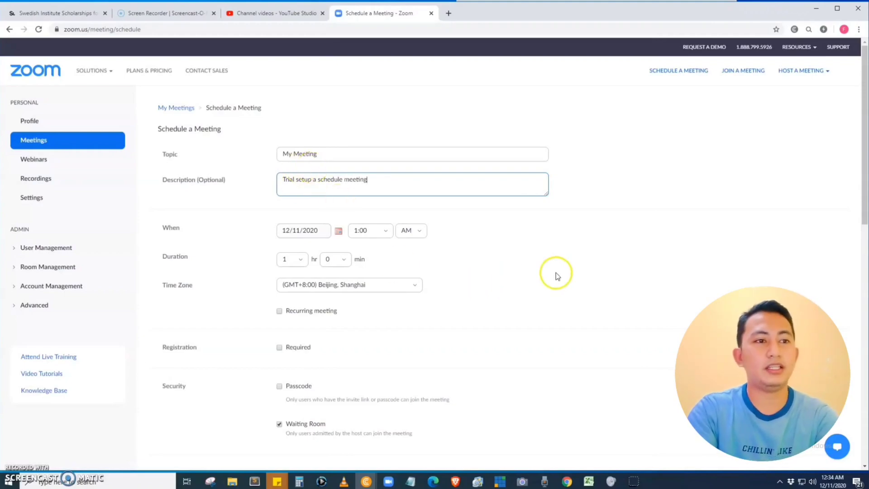
# - Set the meeting date to 12/12/2020
pyautogui.scroll(-1, 557, 276)
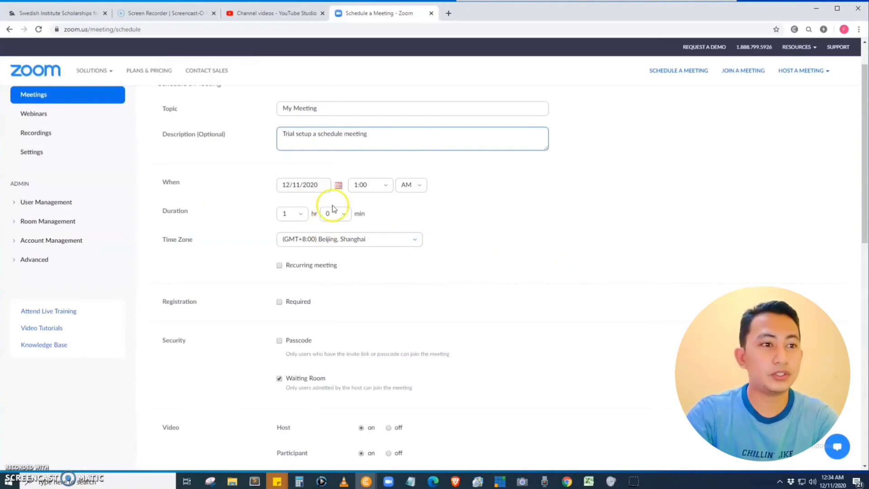
pyautogui.click(339, 186)
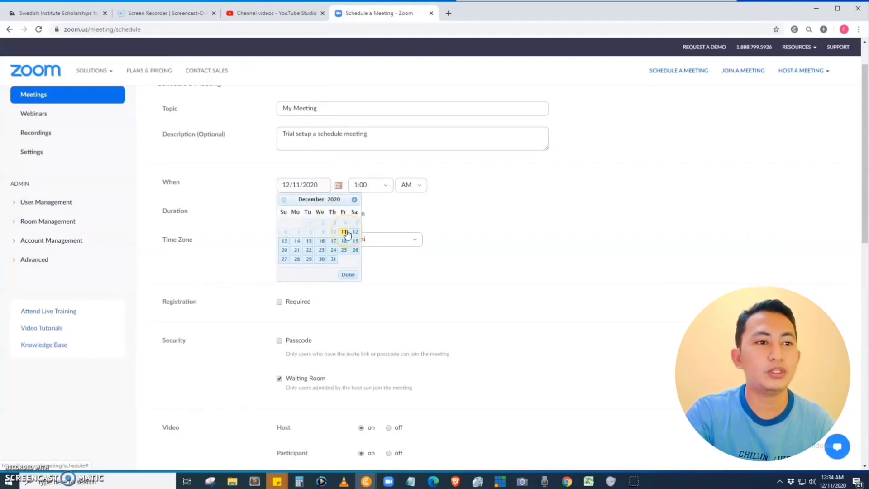
pyautogui.click(355, 232)
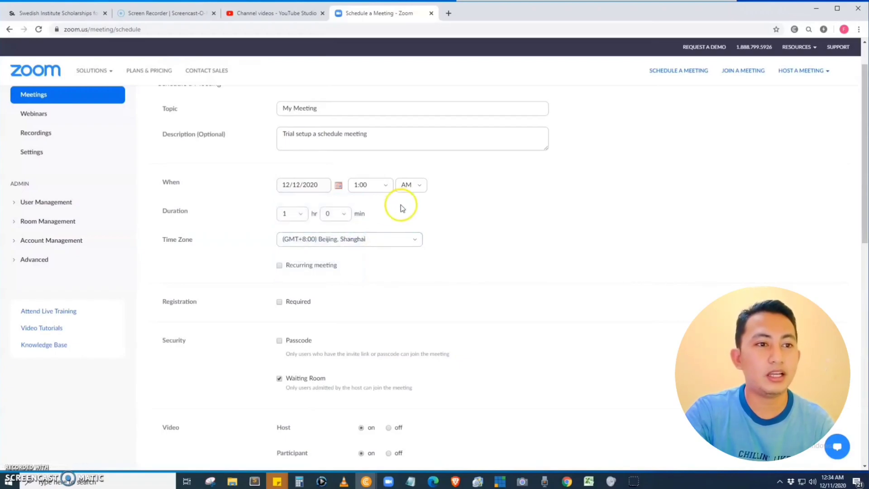
# - Set the meeting's start time to 1:30 PM
pyautogui.click(387, 186)
pyautogui.scroll(-3, 370, 272)
pyautogui.scroll(2, 370, 275)
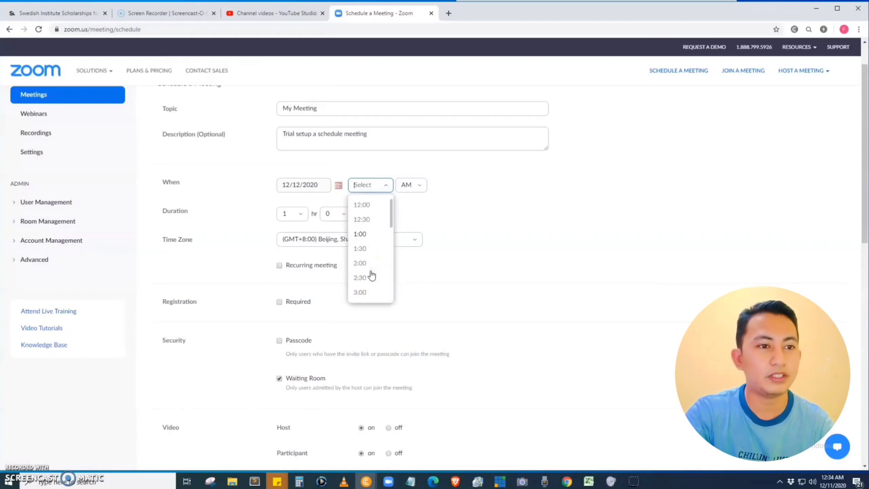
pyautogui.click(367, 248)
pyautogui.click(416, 186)
pyautogui.click(407, 217)
pyautogui.click(414, 186)
pyautogui.click(406, 204)
pyautogui.click(417, 186)
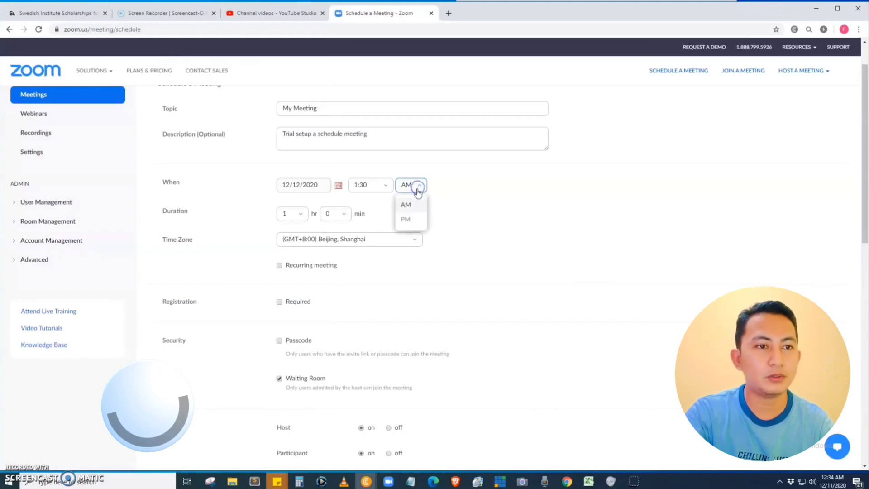
pyautogui.click(410, 219)
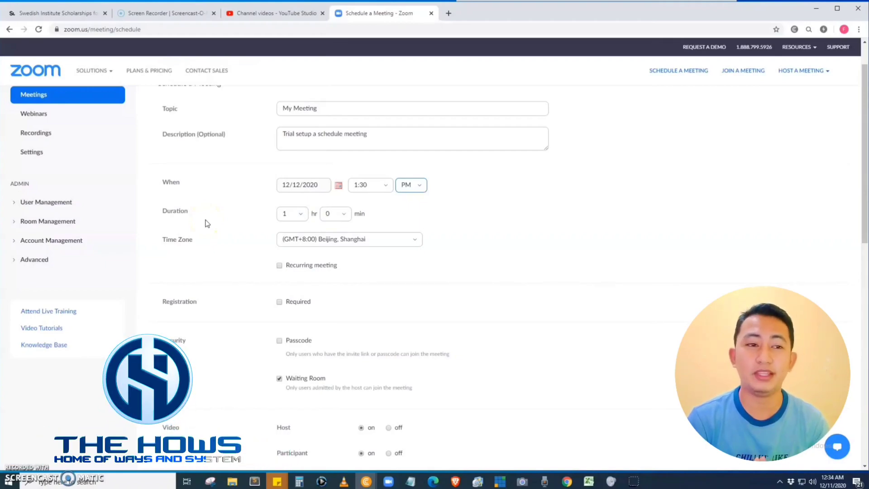
# - Set the meeting duration to 2 hr 30 min
pyautogui.click(299, 214)
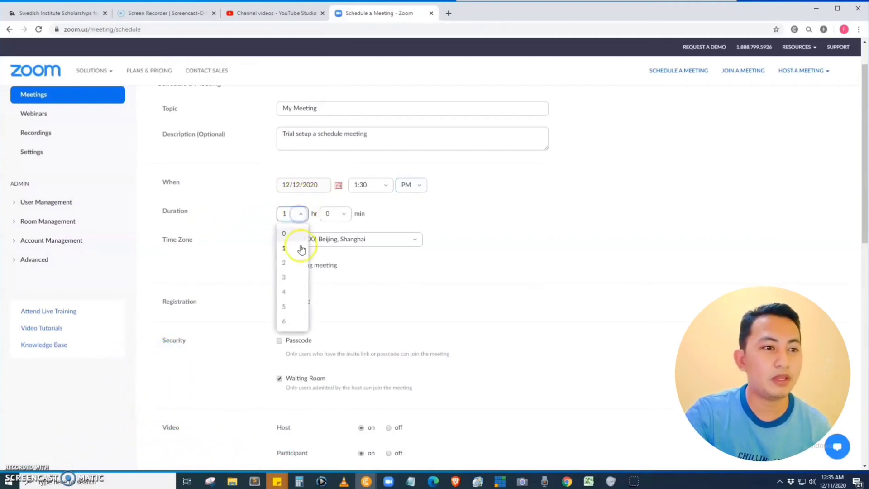
pyautogui.click(288, 273)
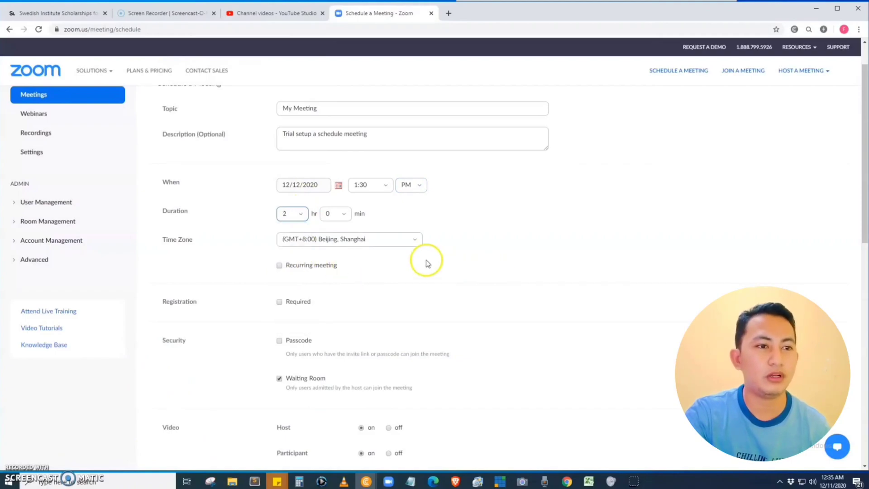
pyautogui.click(337, 215)
pyautogui.click(336, 262)
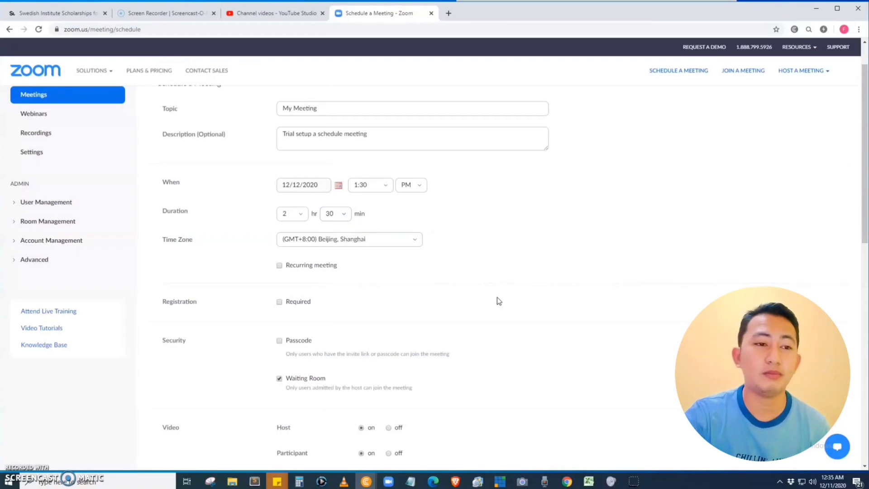
# - Try making registration required for the meeting, and turn the requirement back off
pyautogui.scroll(-2, 512, 273)
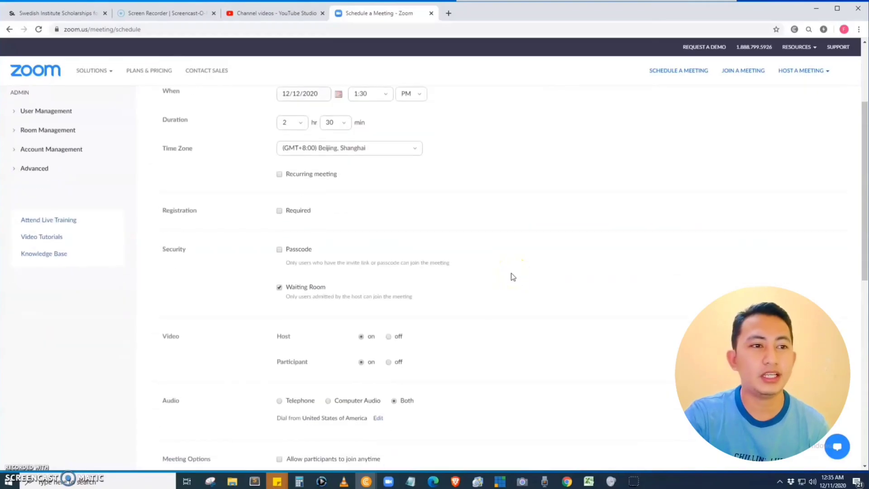
pyautogui.scroll(-3, 475, 205)
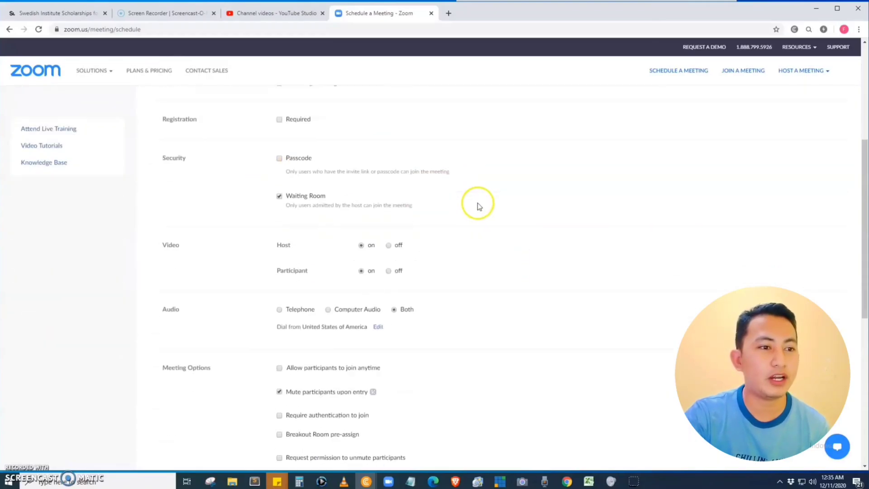
pyautogui.scroll(-2, 479, 221)
pyautogui.scroll(4, 480, 221)
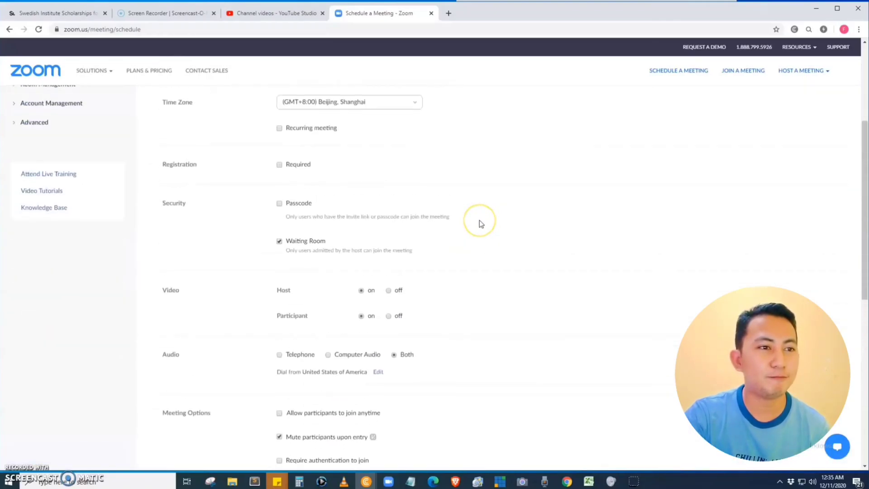
pyautogui.scroll(1, 481, 224)
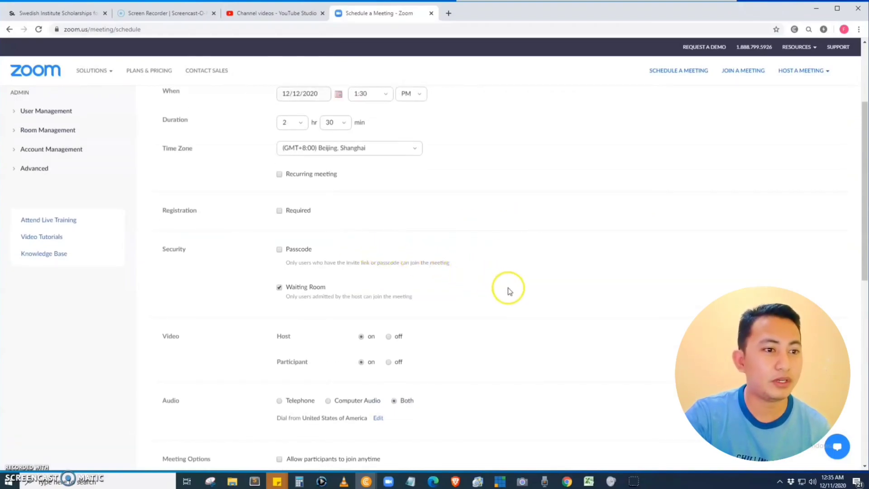
pyautogui.scroll(-2, 507, 288)
pyautogui.scroll(2, 507, 288)
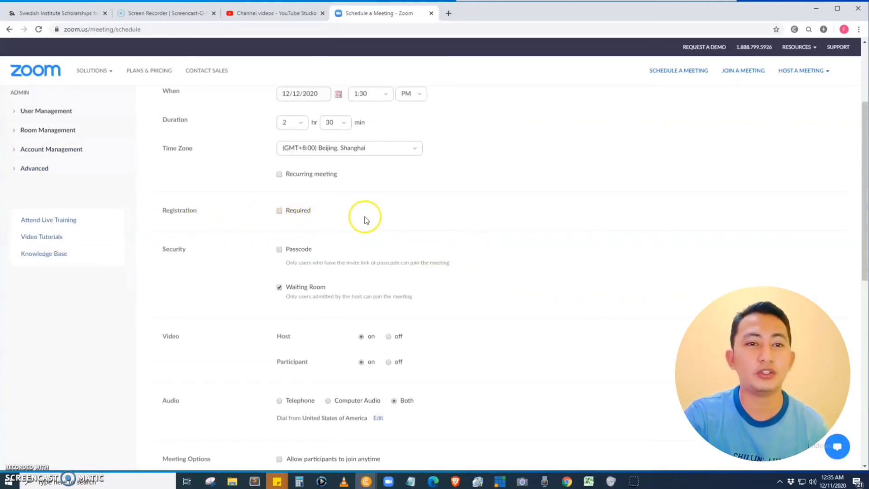
pyautogui.click(279, 211)
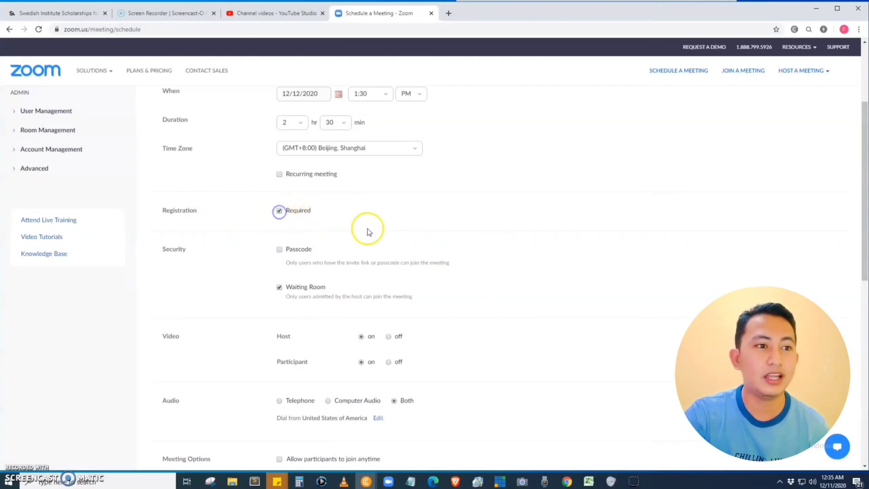
pyautogui.click(279, 211)
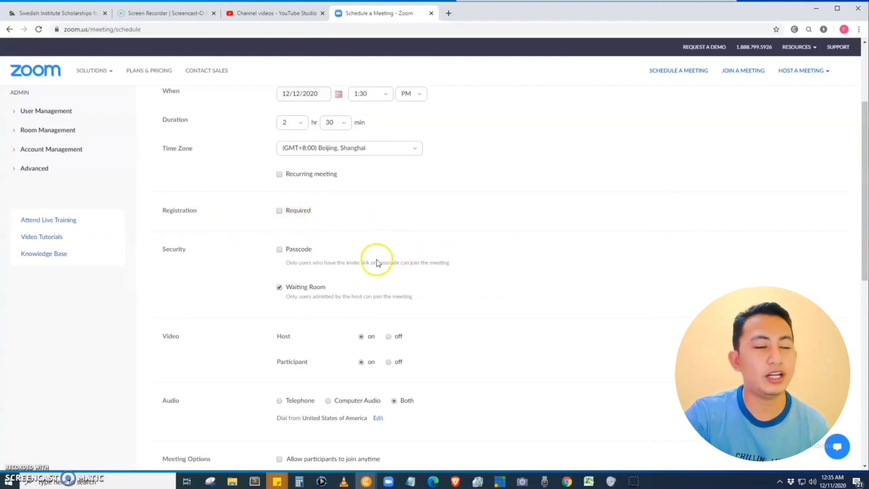
# - Enable the passcode requirement in the meeting's security settings and keep the Waiting Room enabled
pyautogui.scroll(-3, 233, 265)
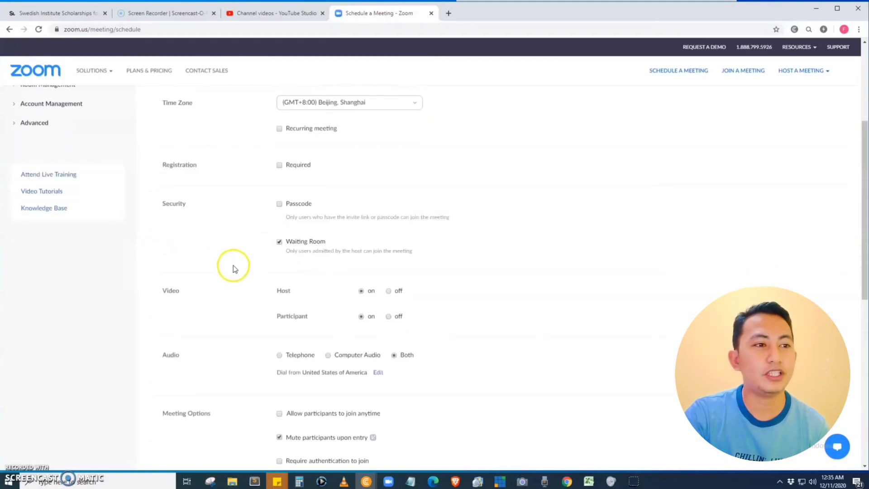
pyautogui.scroll(2, 233, 265)
pyautogui.click(280, 207)
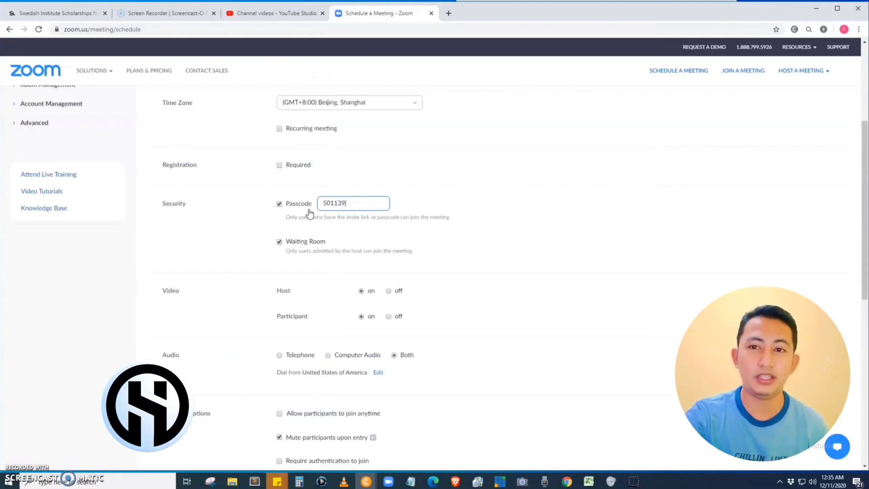
pyautogui.click(504, 221)
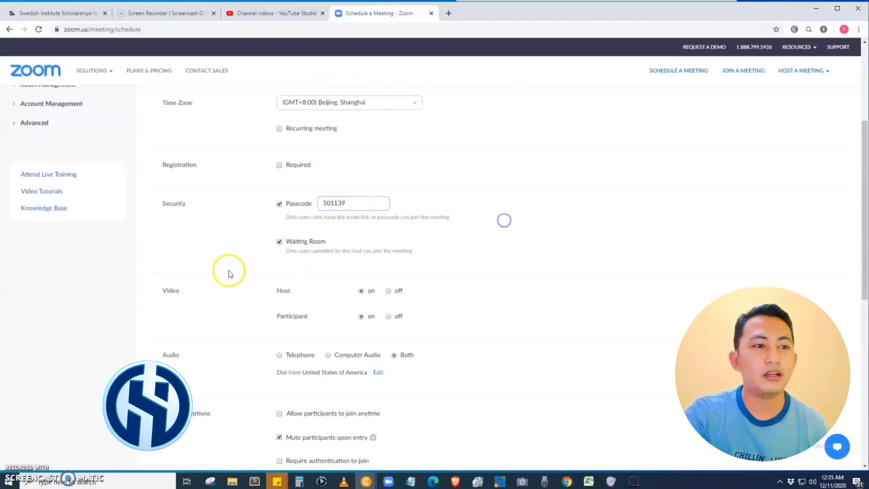
pyautogui.click(280, 242)
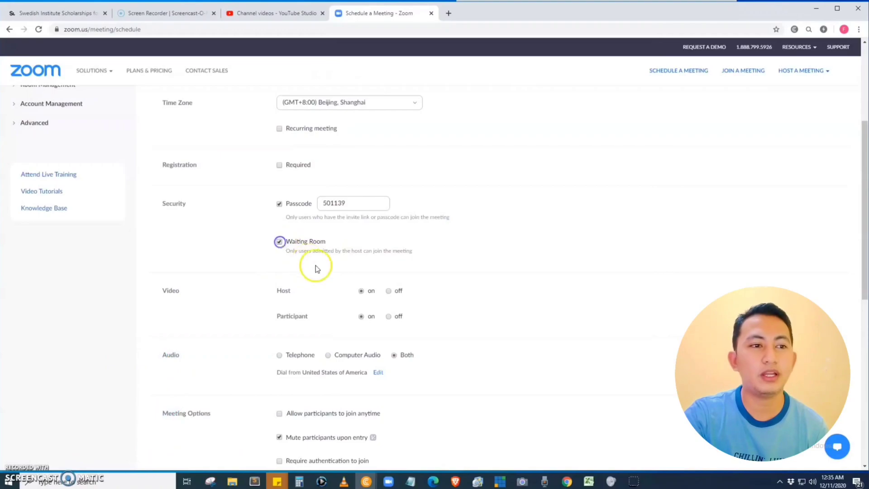
# - Examine the host and participant video settings, the audio choices and the meeting options
pyautogui.scroll(-1, 317, 266)
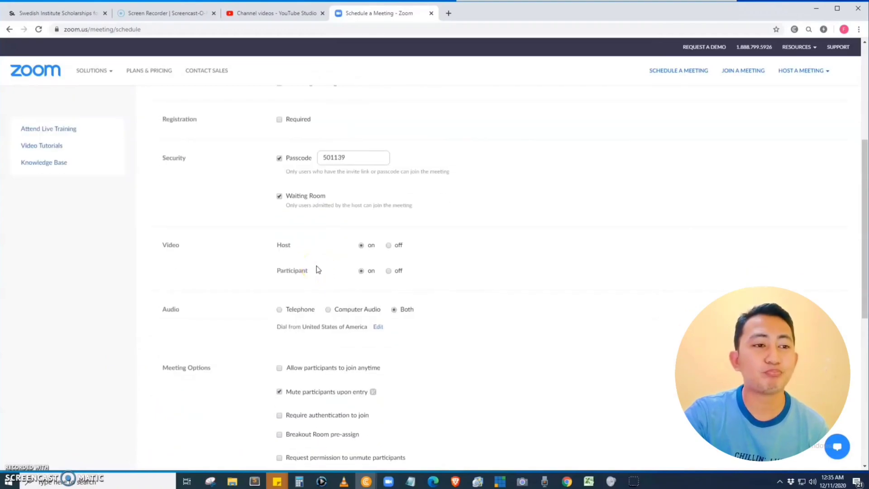
pyautogui.moveTo(316, 267)
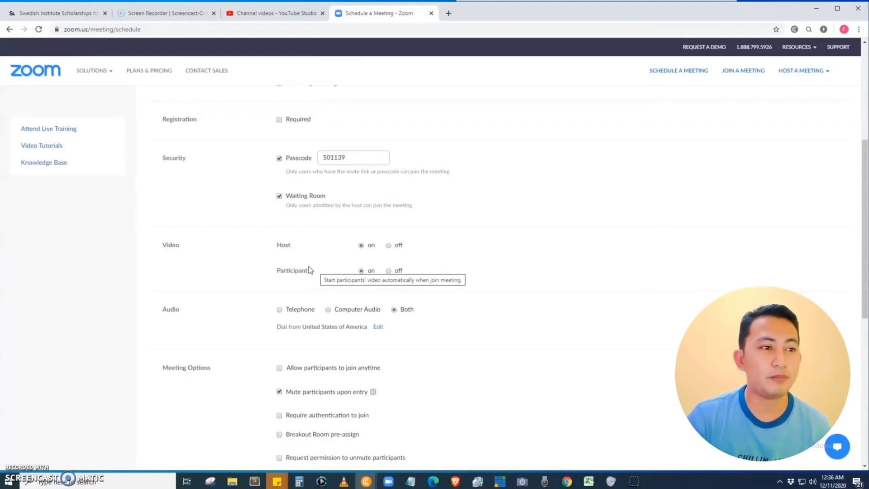
pyautogui.scroll(-2, 225, 273)
pyautogui.scroll(2, 226, 273)
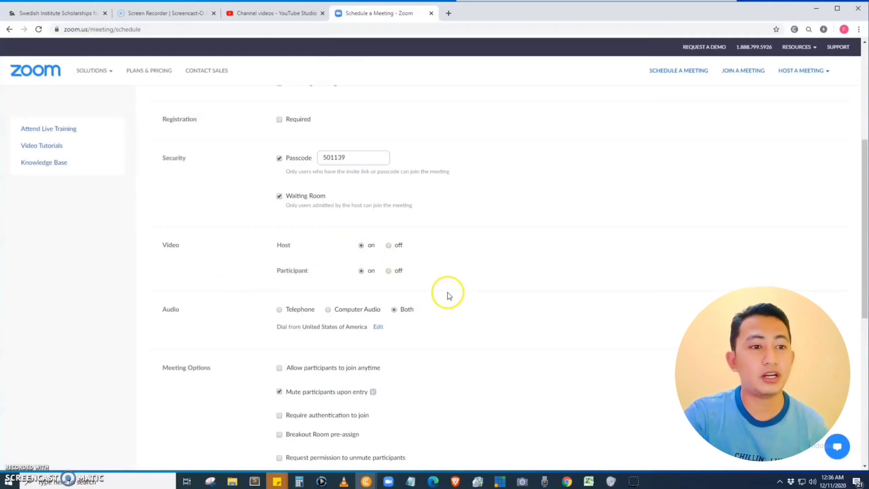
pyautogui.scroll(-2, 469, 352)
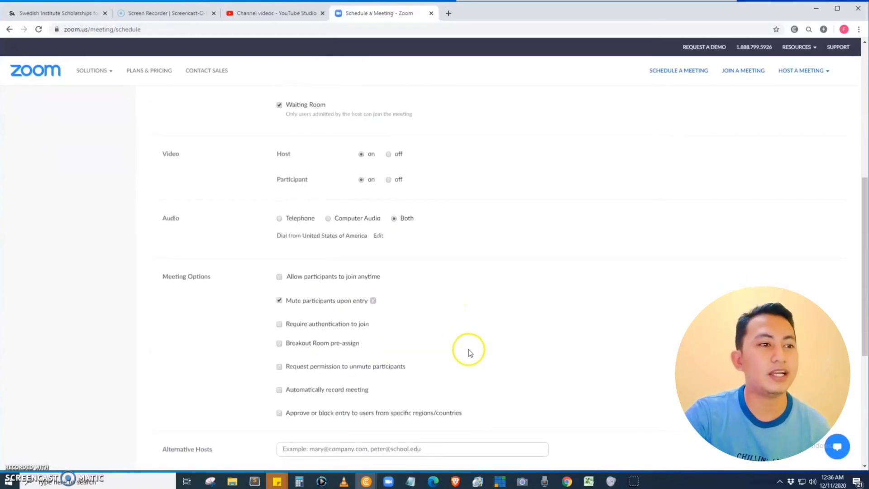
pyautogui.scroll(1, 469, 352)
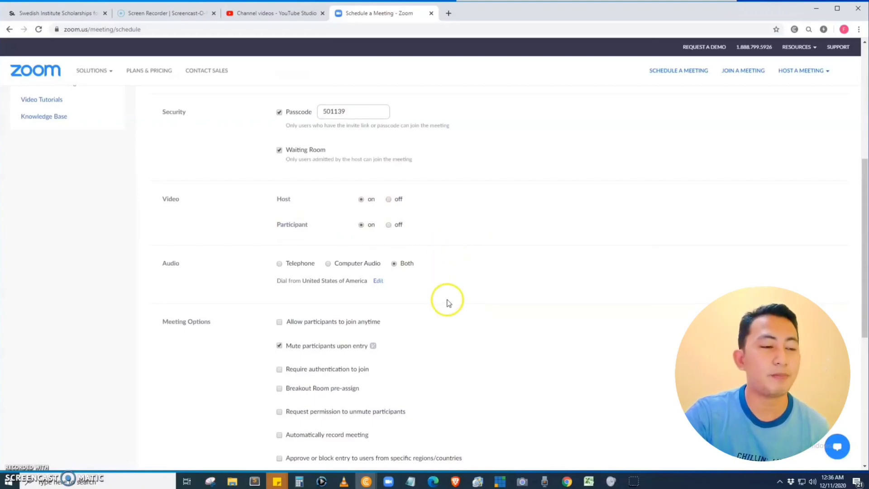
pyautogui.scroll(-1, 447, 303)
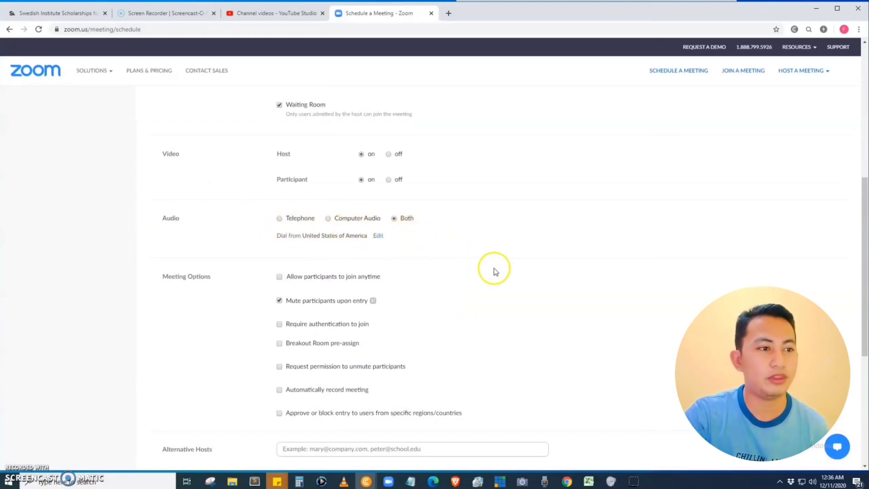
# - Try allowing participants to join anytime in the meeting options, and turn the option back off
pyautogui.scroll(-2, 493, 271)
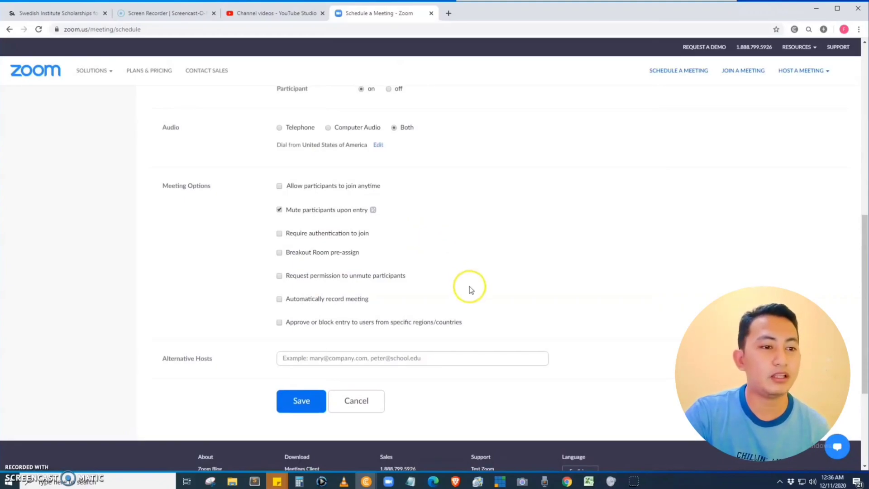
pyautogui.scroll(1, 470, 290)
pyautogui.click(279, 231)
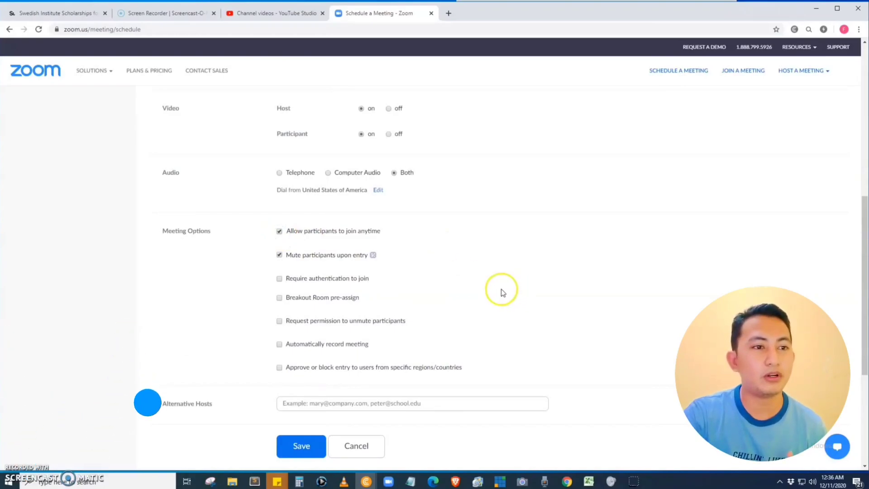
pyautogui.click(279, 231)
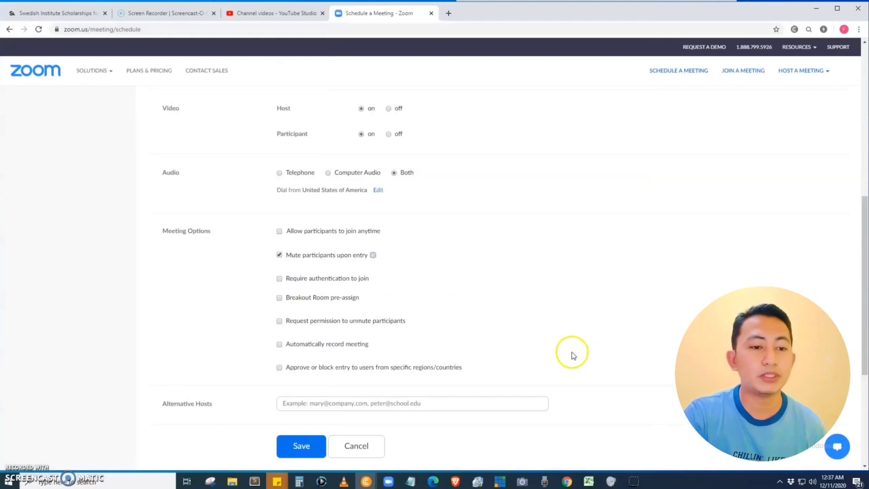
# - Review the completed meeting form from topic to alternative hosts and save the scheduled meeting
pyautogui.scroll(-1, 572, 353)
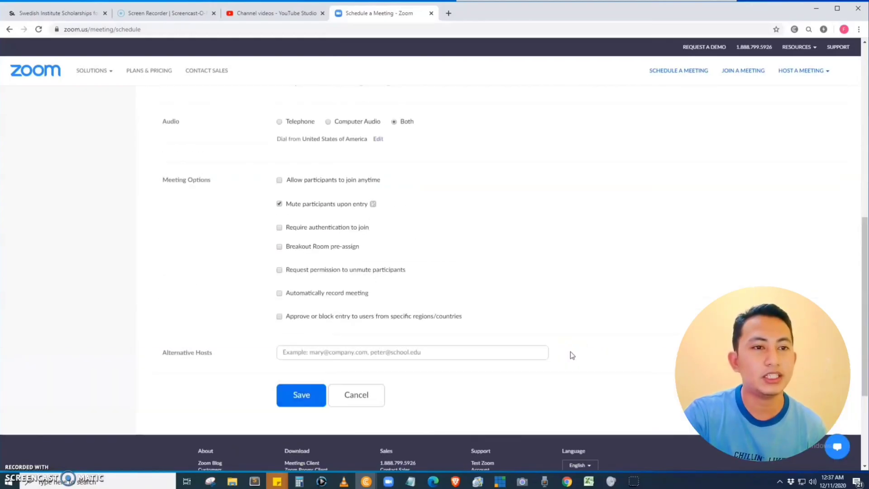
pyautogui.scroll(6, 570, 351)
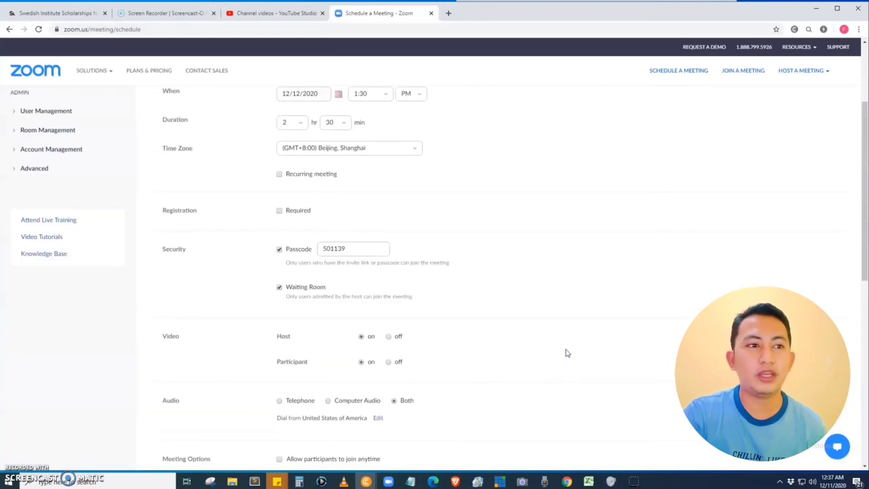
pyautogui.scroll(2, 567, 353)
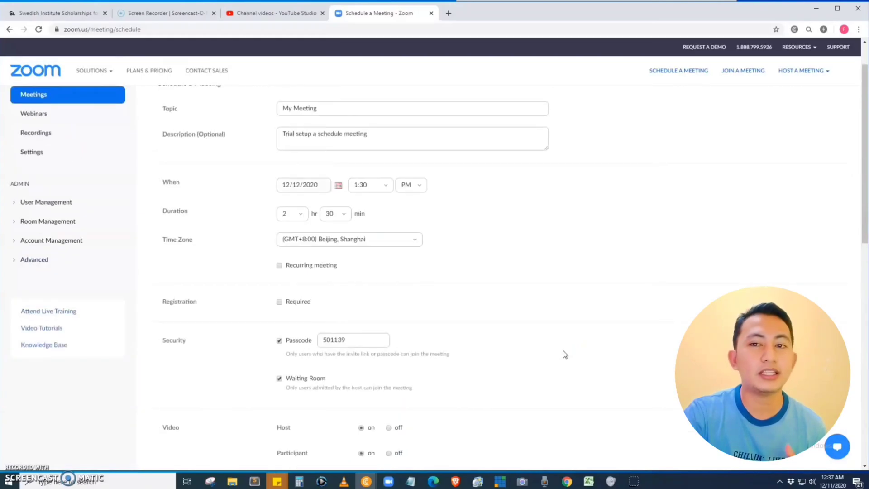
pyautogui.scroll(1, 563, 351)
pyautogui.scroll(-7, 563, 351)
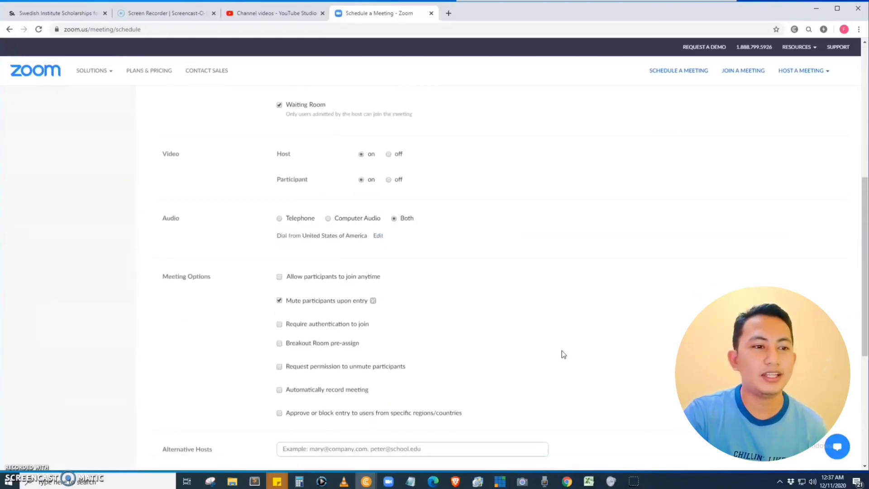
pyautogui.scroll(-2, 563, 354)
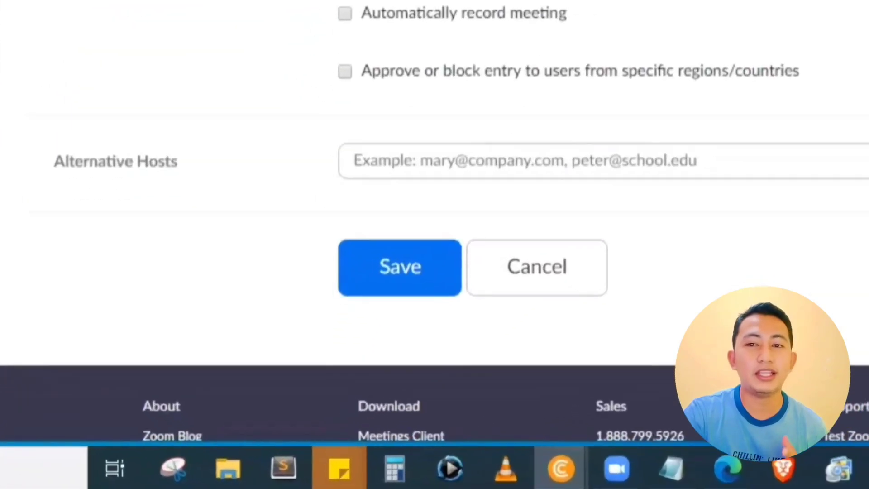
pyautogui.click(303, 409)
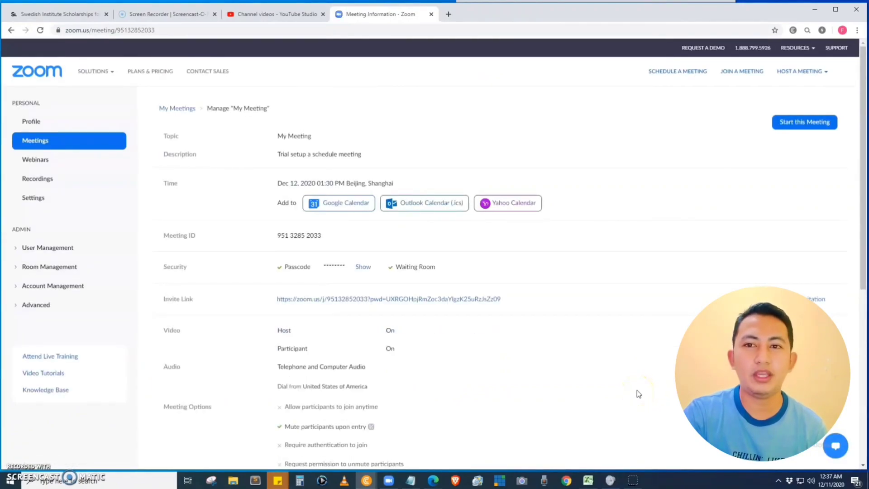
# - Review the saved meeting's information and highlight its meeting ID
pyautogui.scroll(-1, 623, 389)
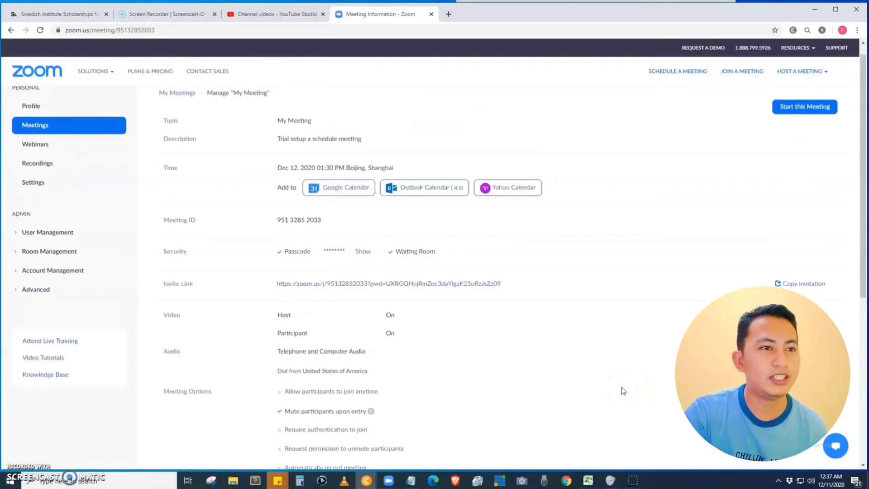
pyautogui.scroll(1, 622, 389)
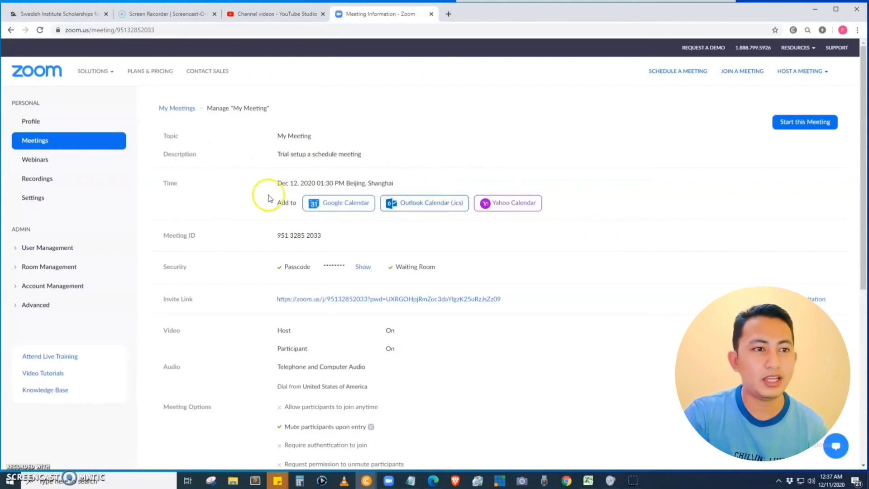
pyautogui.scroll(-5, 605, 227)
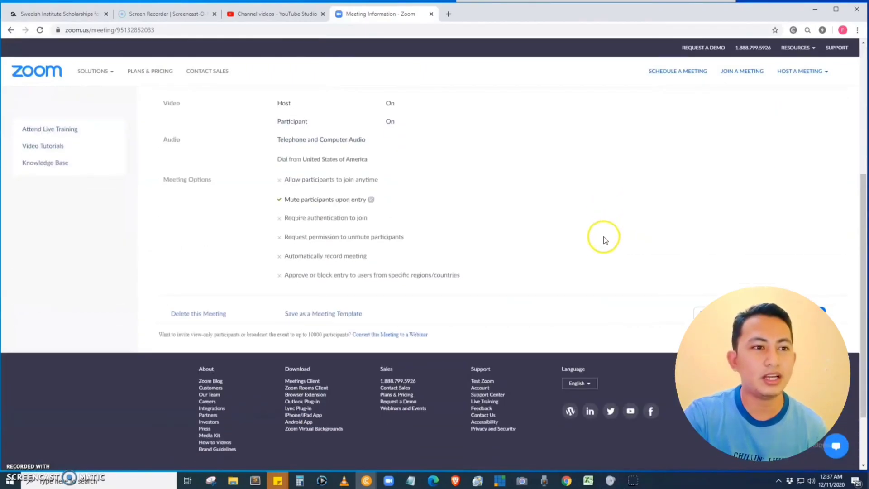
pyautogui.scroll(5, 603, 237)
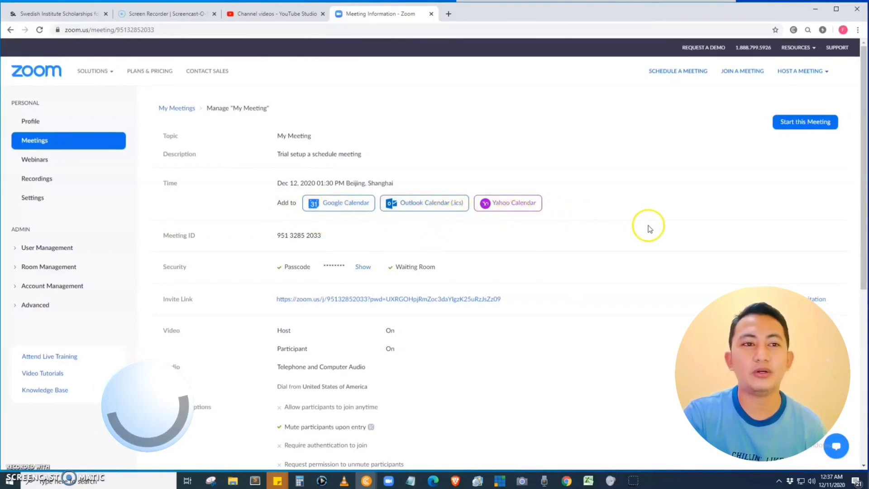
pyautogui.moveTo(344, 236); pyautogui.dragTo(273, 232)
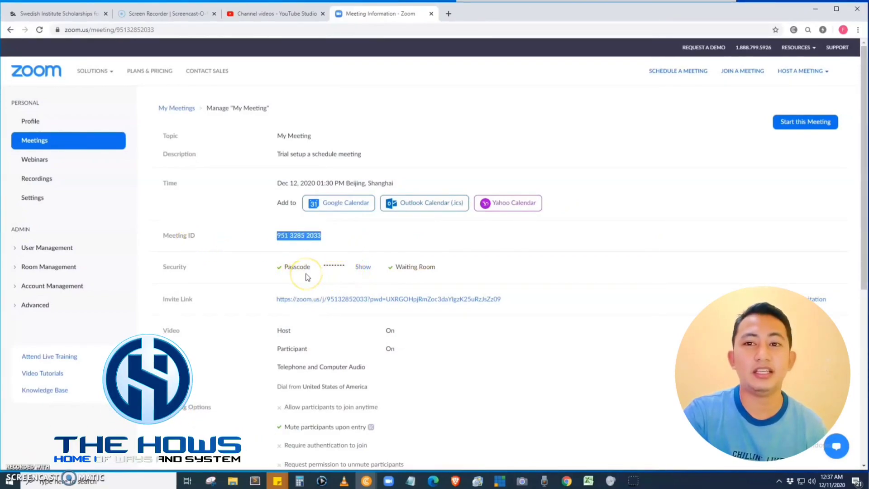
# - Highlight the full invite link in the saved meeting's information
pyautogui.scroll(-1, 454, 277)
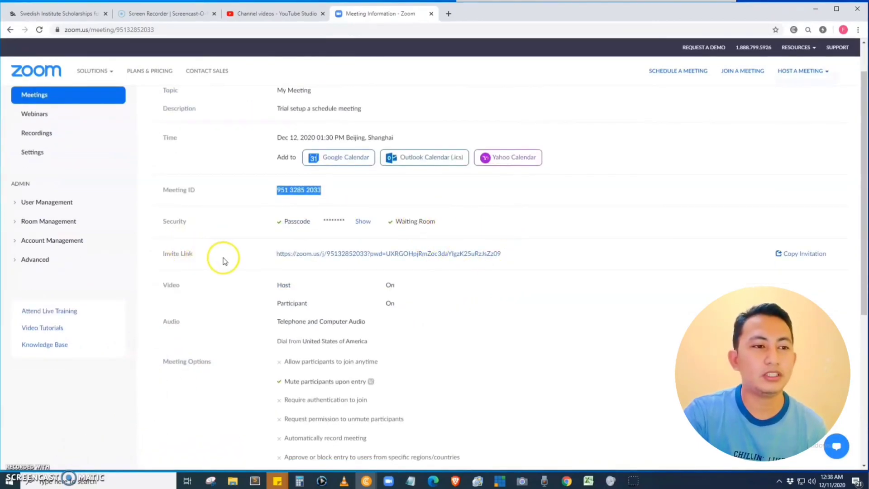
pyautogui.scroll(-2, 382, 285)
pyautogui.scroll(2, 450, 293)
pyautogui.moveTo(538, 256); pyautogui.dragTo(270, 256)
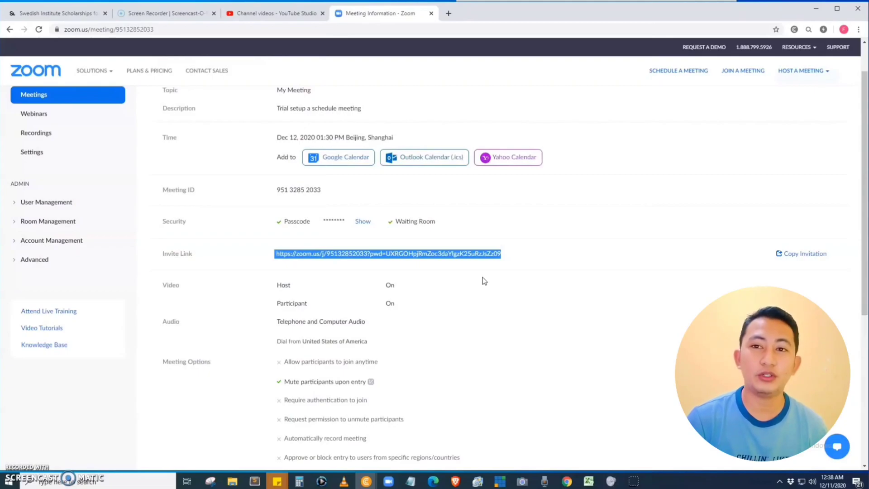
# - Look over the options for editing and starting the meeting, and open its invitation text for copying
pyautogui.scroll(-5, 539, 225)
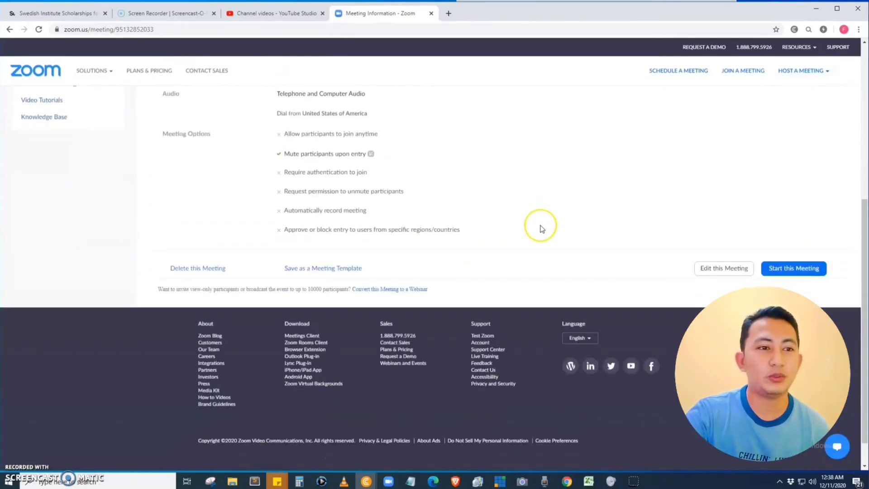
pyautogui.scroll(3, 541, 227)
pyautogui.scroll(3, 543, 229)
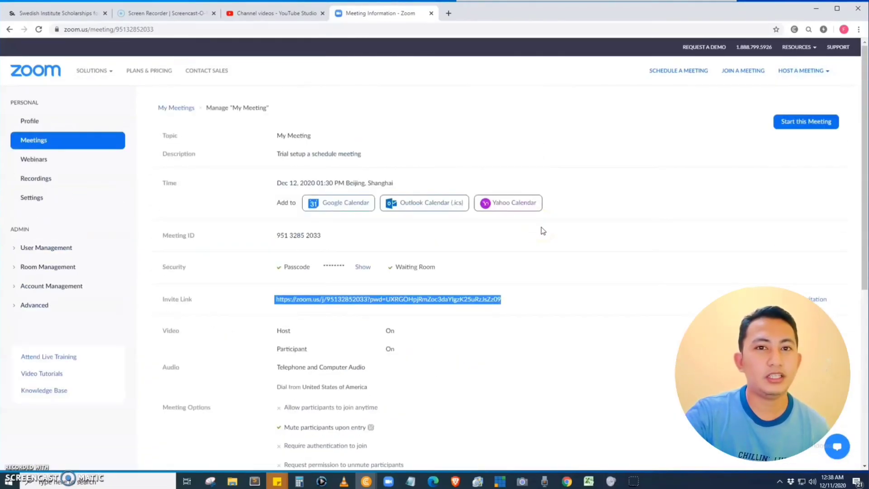
pyautogui.scroll(-5, 606, 252)
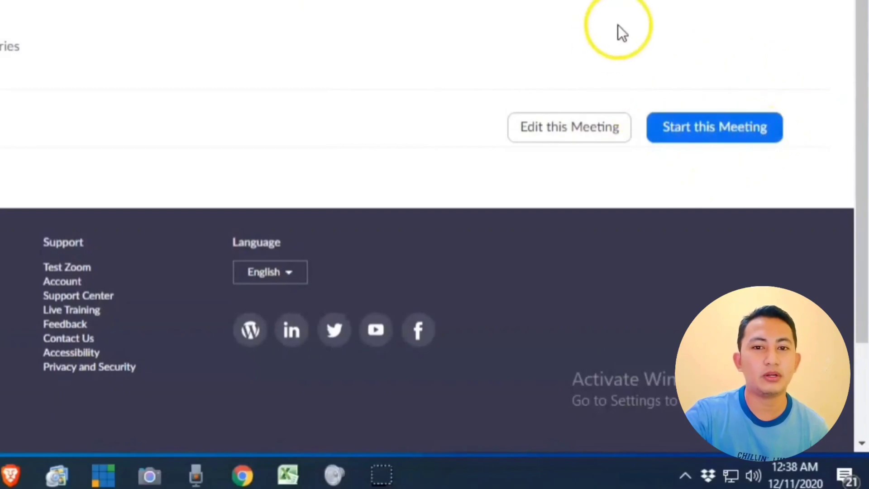
pyautogui.scroll(6, 613, 52)
pyautogui.scroll(3, 612, 52)
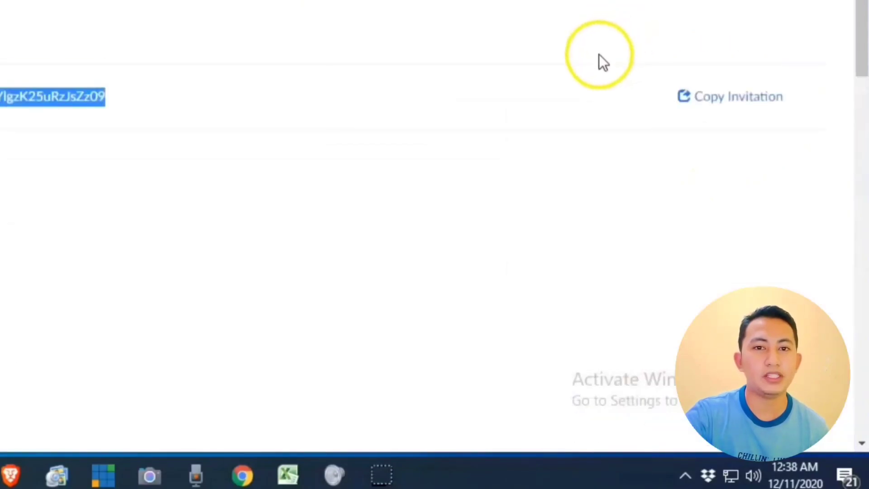
pyautogui.click(732, 108)
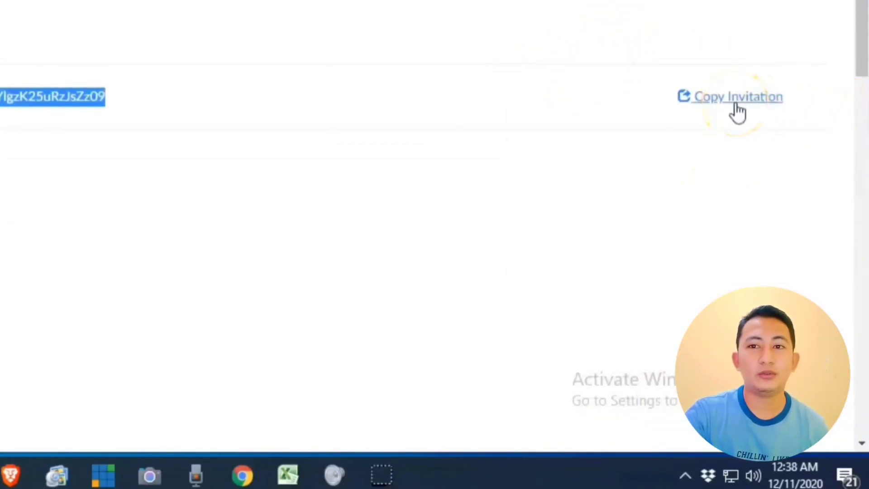
pyautogui.click(748, 110)
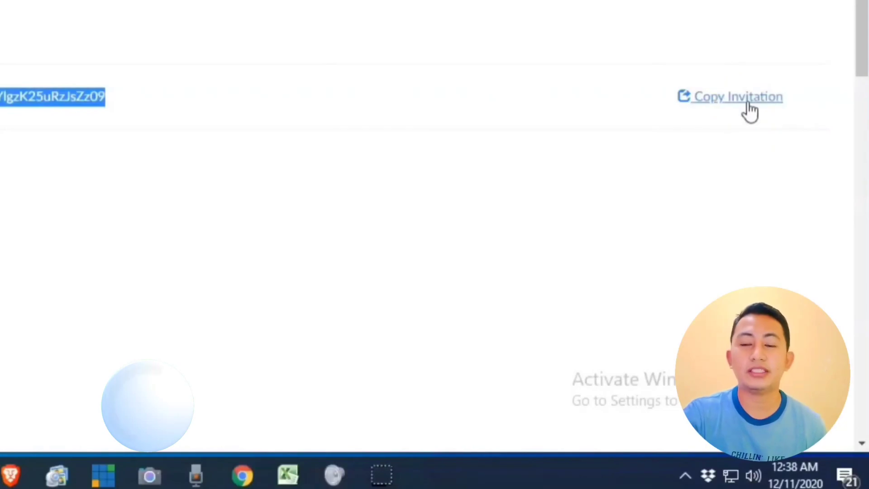
pyautogui.click(748, 110)
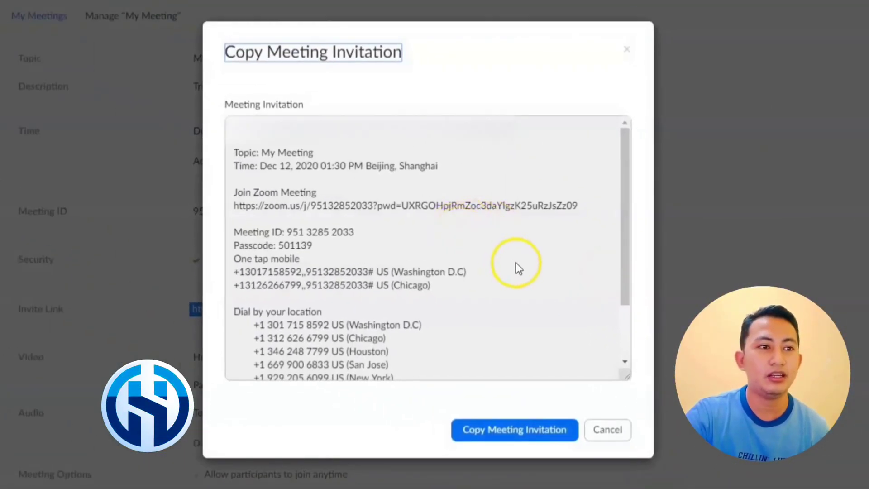
# - Read through the meeting invitation and copy its full text to the clipboard
pyautogui.scroll(-3, 466, 226)
pyautogui.scroll(3, 467, 234)
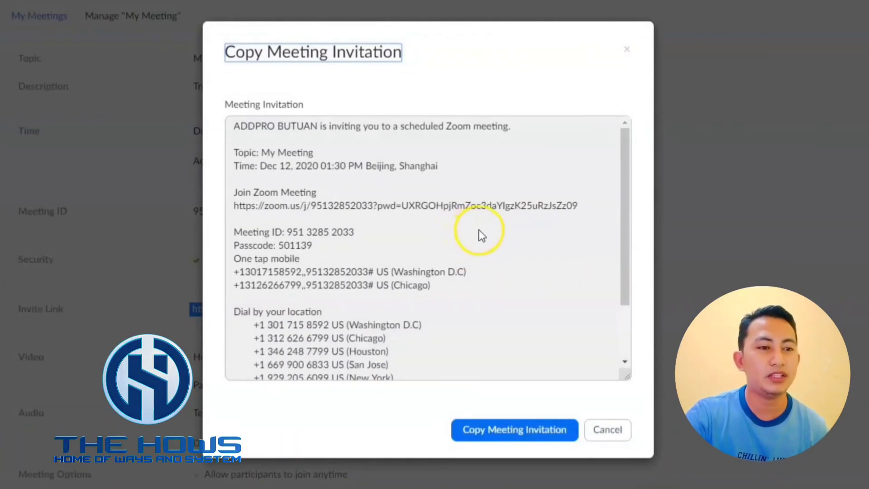
pyautogui.scroll(-3, 530, 191)
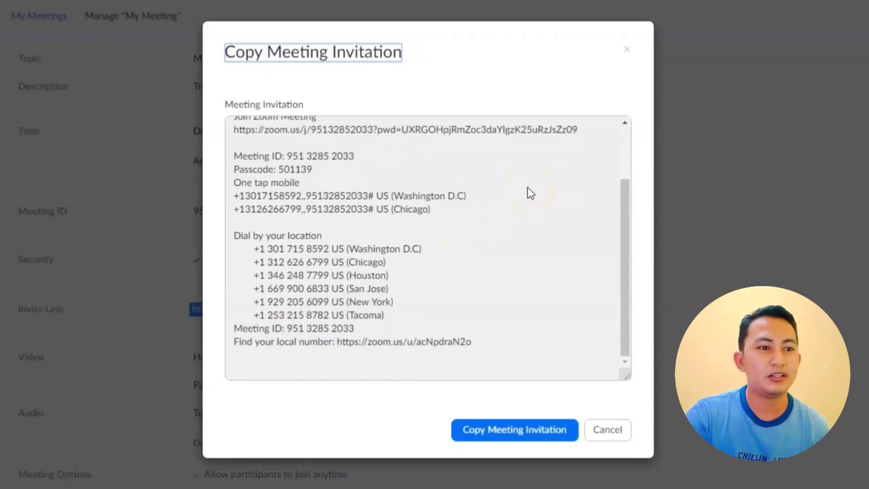
pyautogui.moveTo(627, 230); pyautogui.dragTo(617, 307)
pyautogui.click(533, 427)
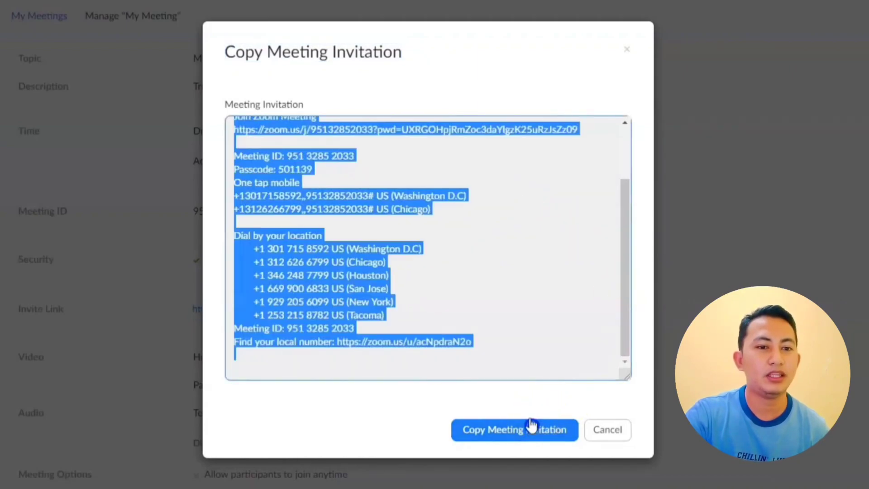